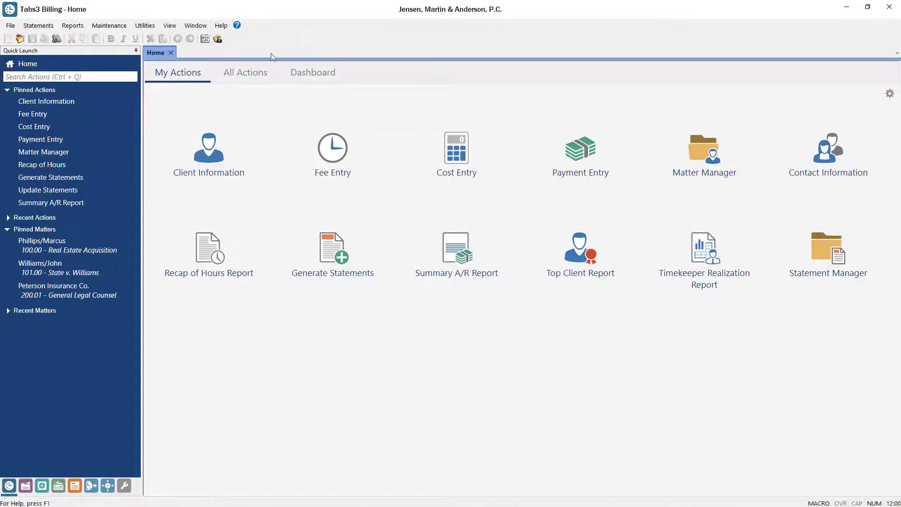
click(98, 148)
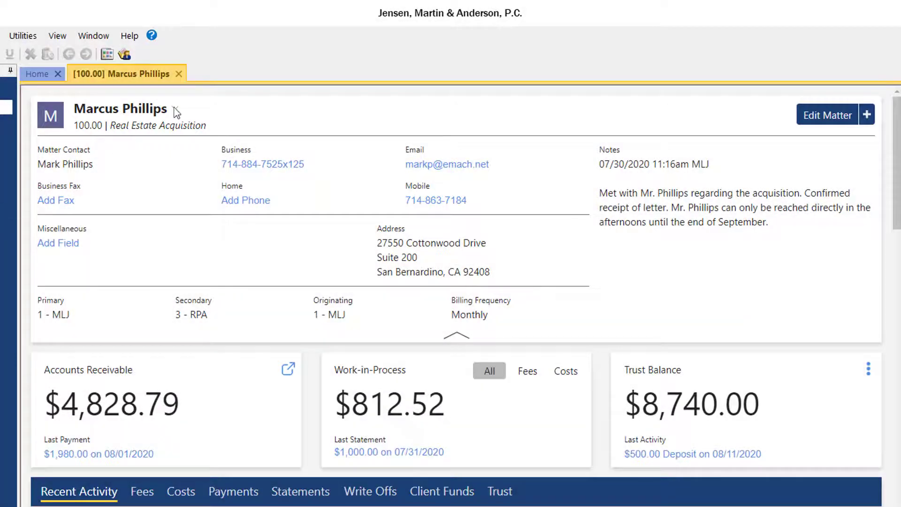
click(176, 112)
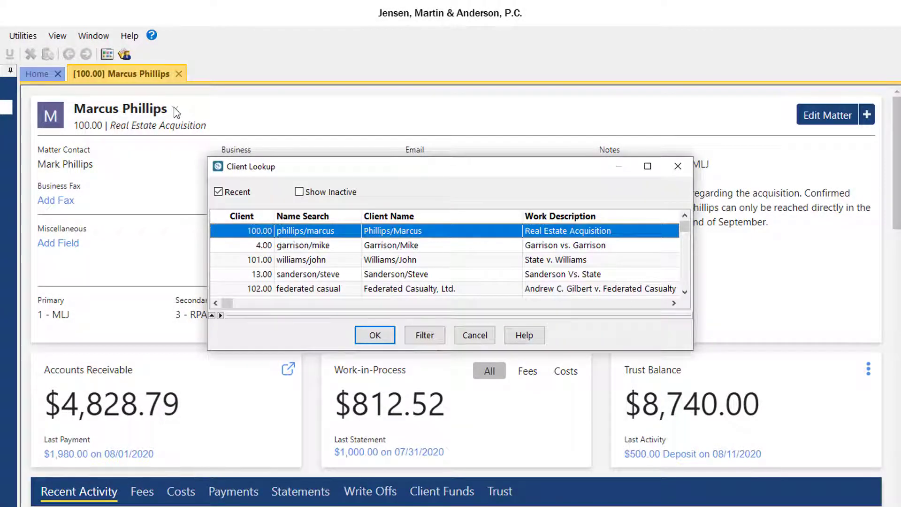
click(677, 166)
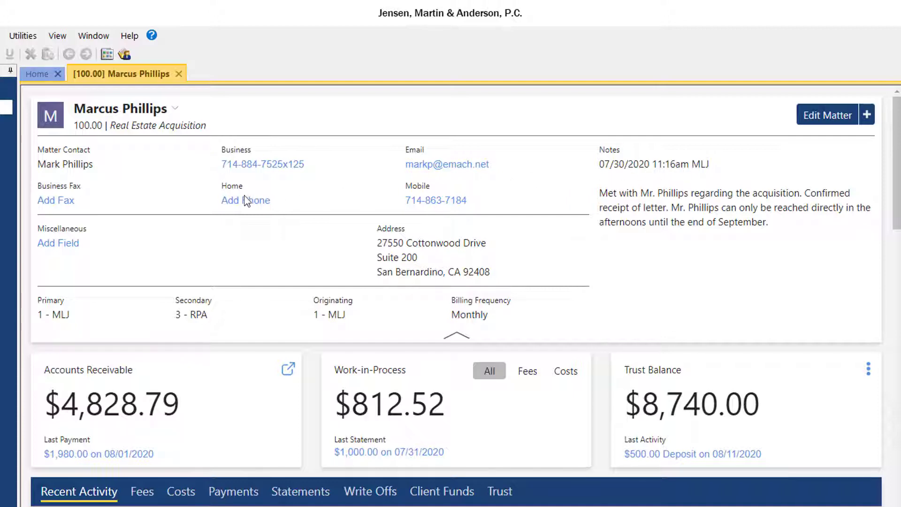
mouse_move(442, 188)
click(455, 166)
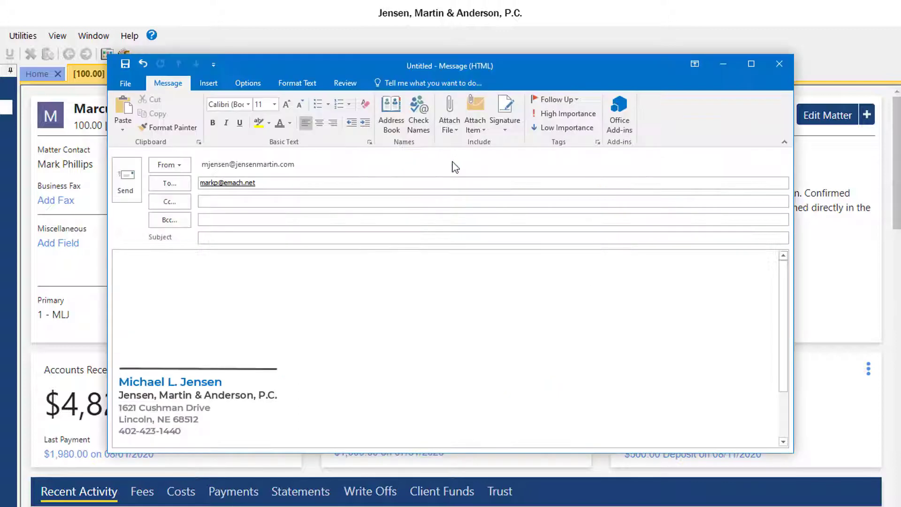
click(778, 66)
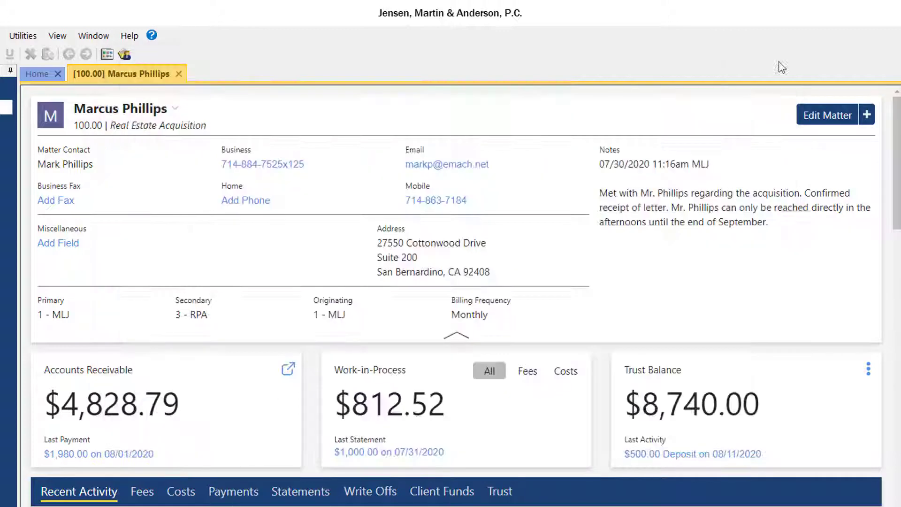
click(840, 109)
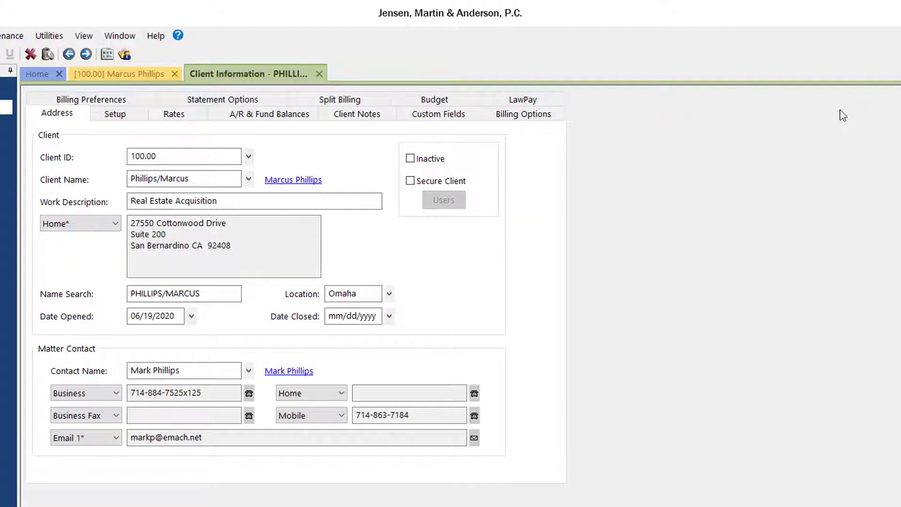
click(320, 74)
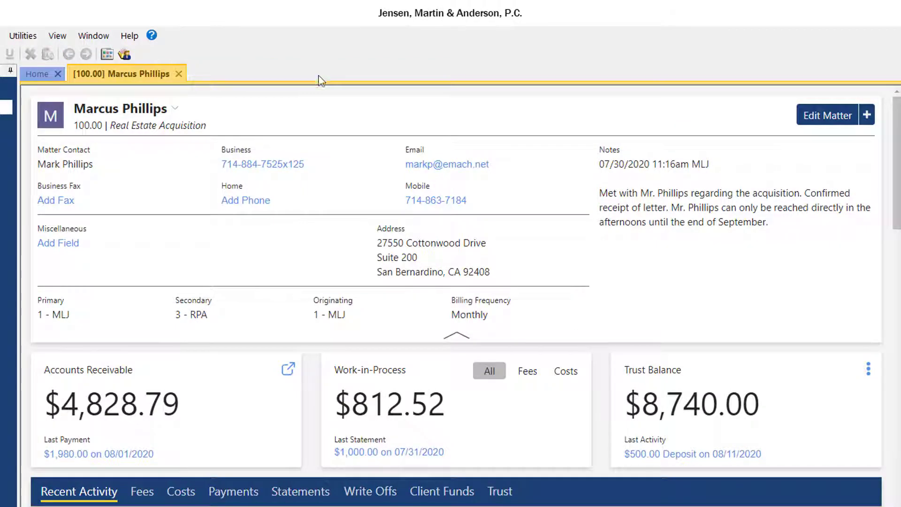
- Collapse the contact details and review the receivables past-due aging breakdown
click(456, 335)
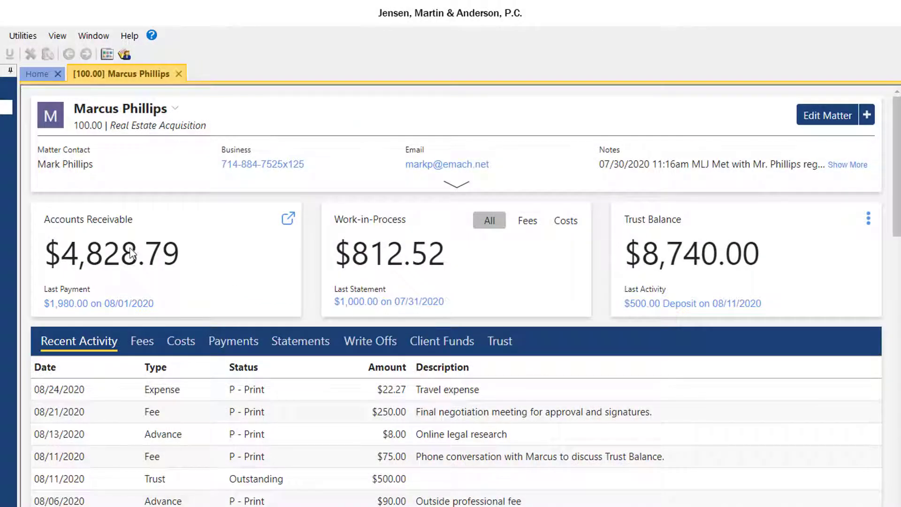
mouse_move(132, 253)
click(287, 219)
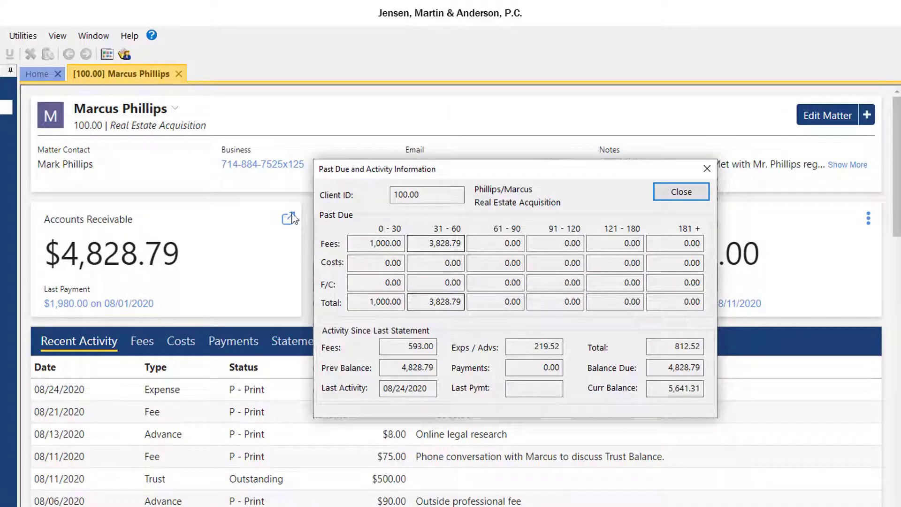
click(707, 168)
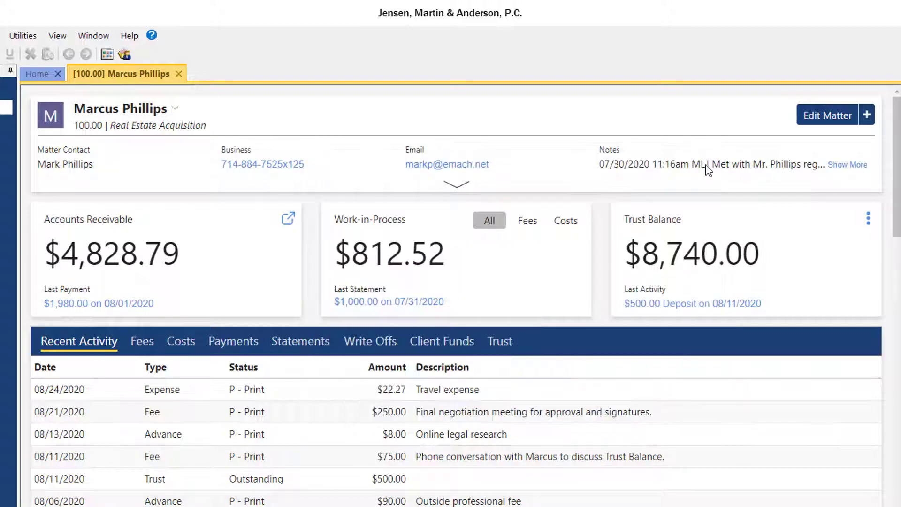
- Toggle work-in-process between Fees and Costs, ending on All at $812.52
click(526, 220)
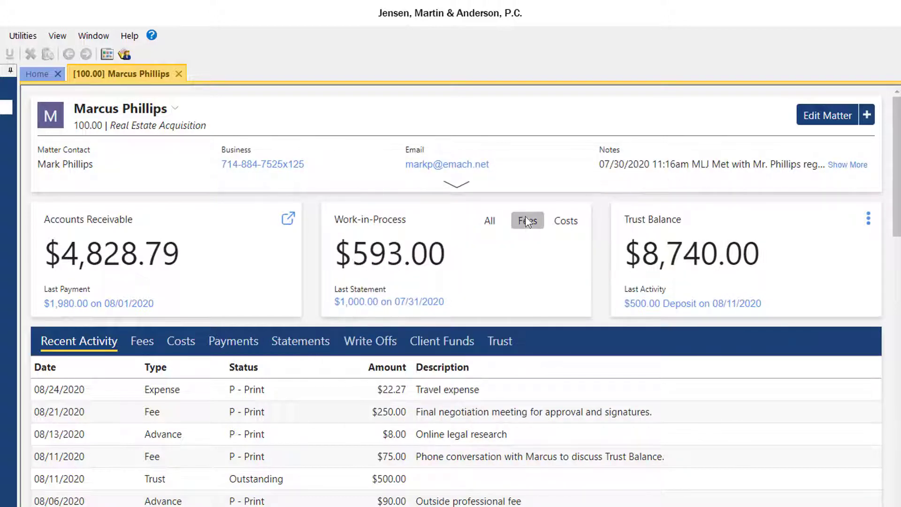
click(564, 220)
click(491, 221)
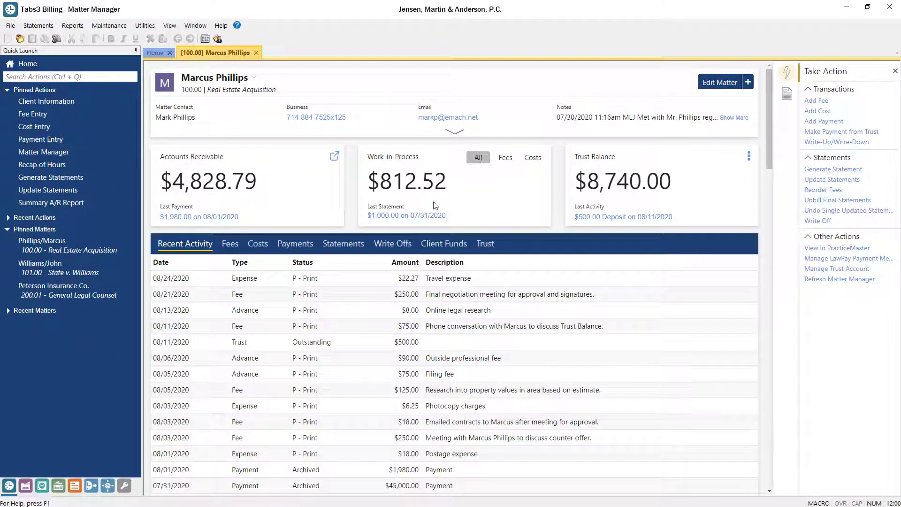
click(424, 216)
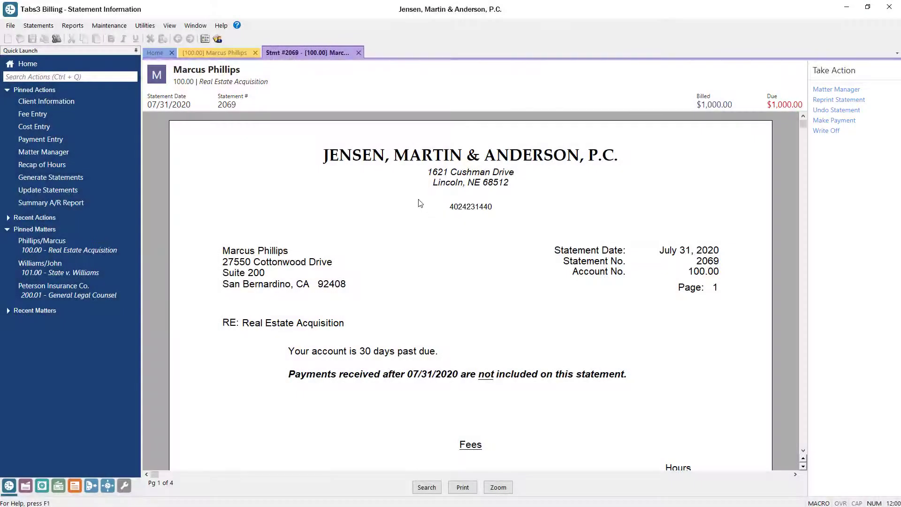
click(358, 53)
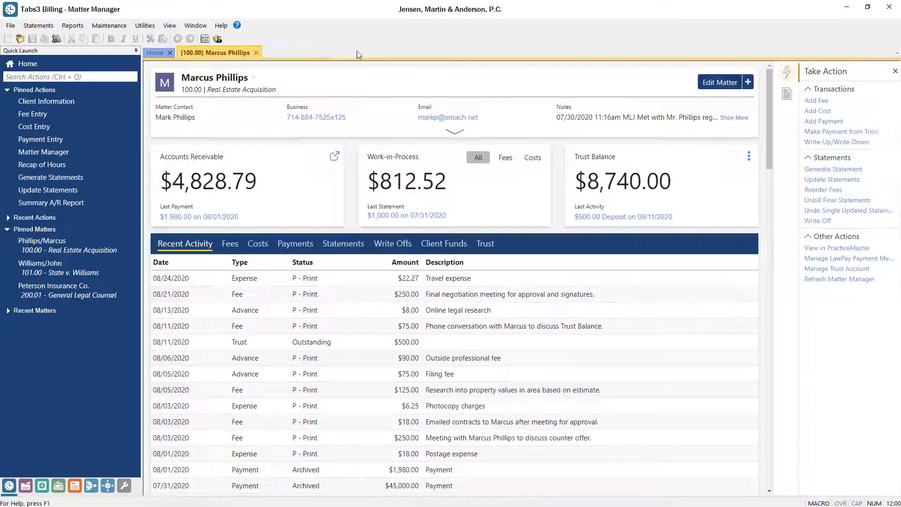
click(342, 244)
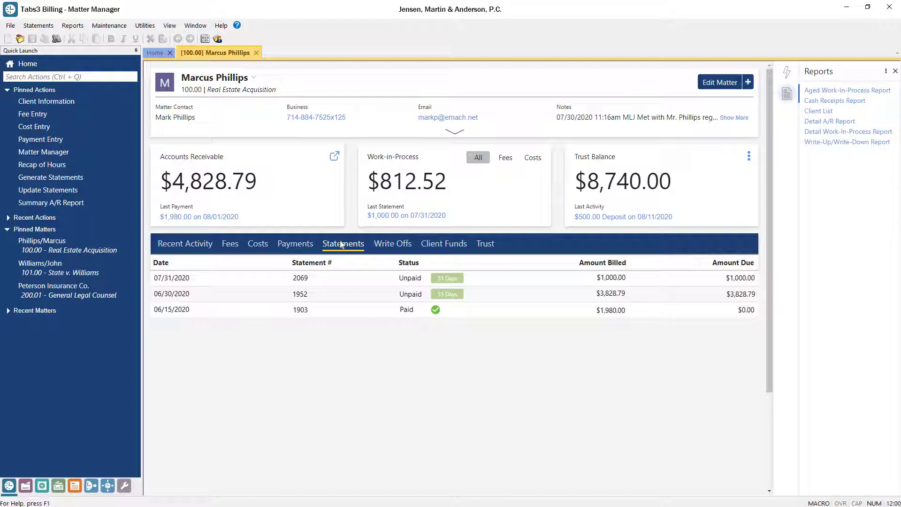
click(184, 245)
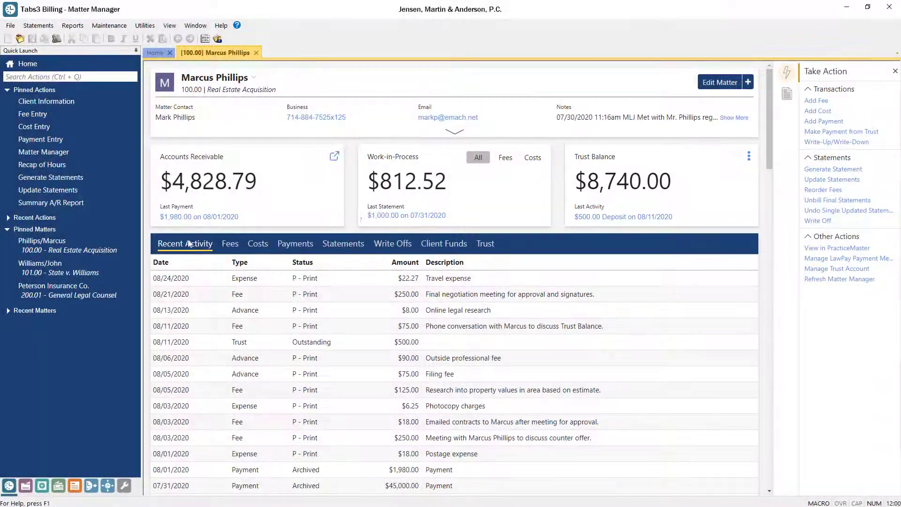
- Dismiss the Trust Balance display options and start a Make Payment from Trust entry
click(748, 156)
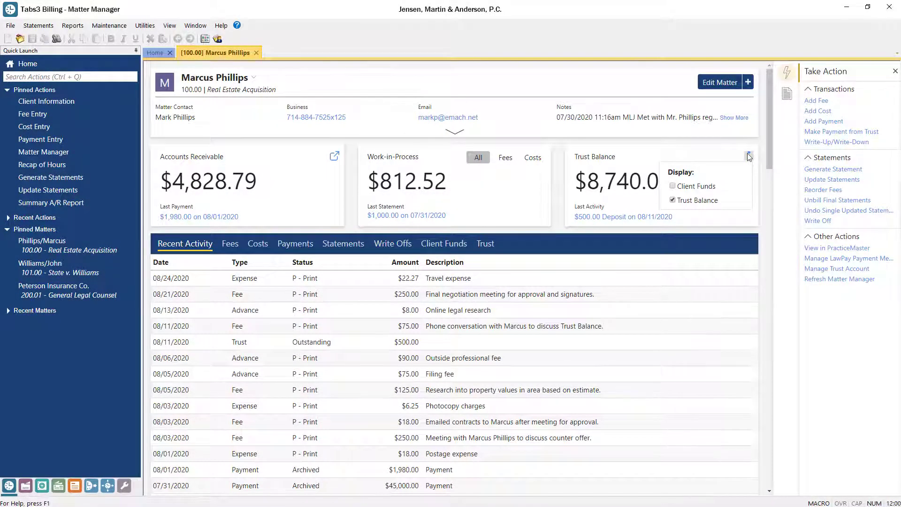
click(748, 155)
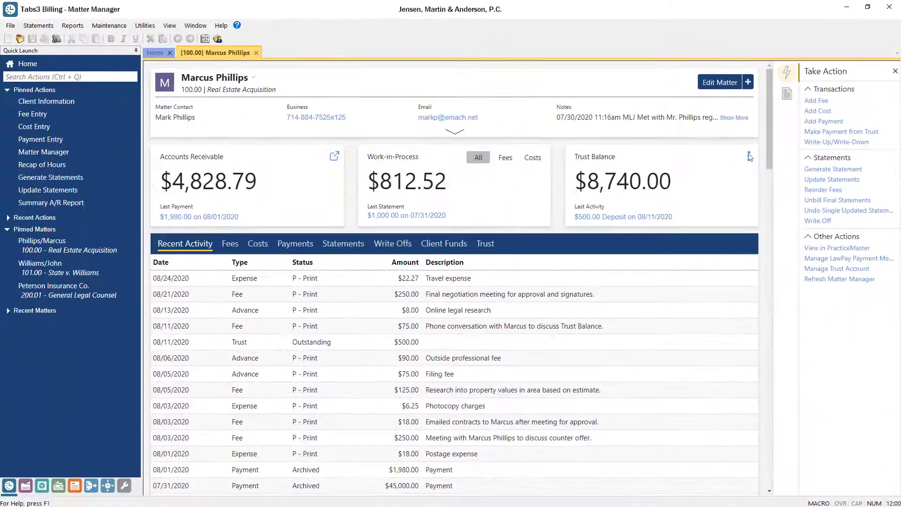
click(829, 132)
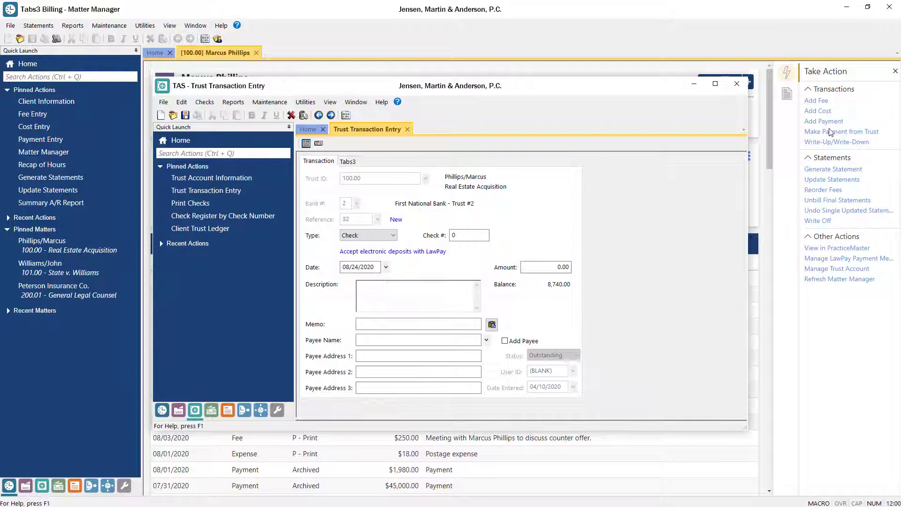
- Close the trust entry, then browse the matter's Reports list and Customize Reports options without changes
click(737, 83)
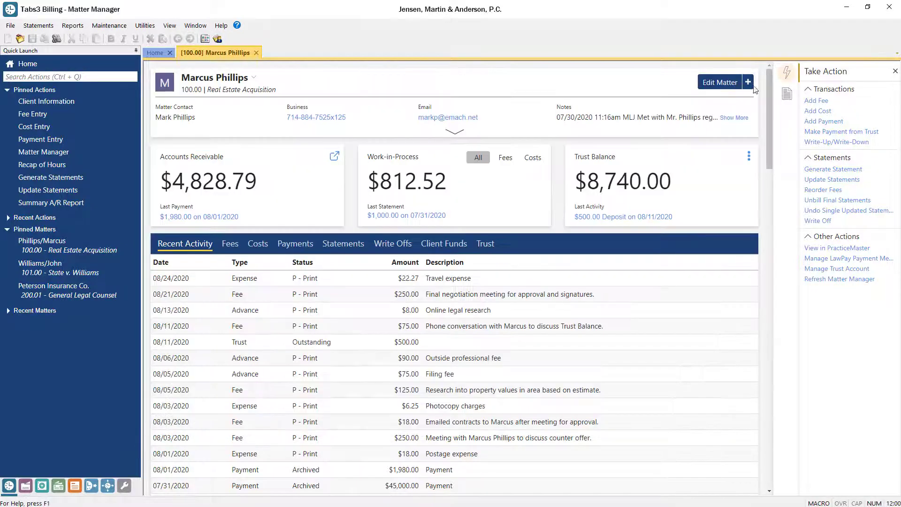
click(786, 96)
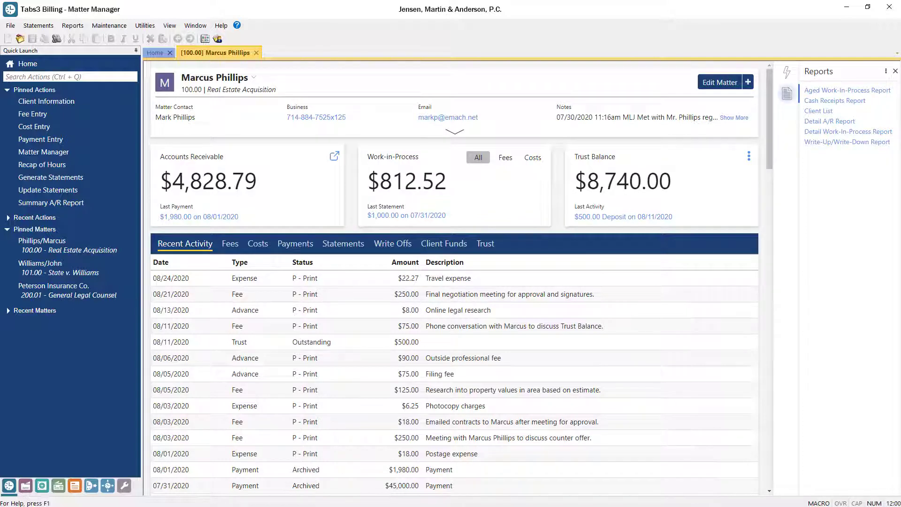
click(886, 72)
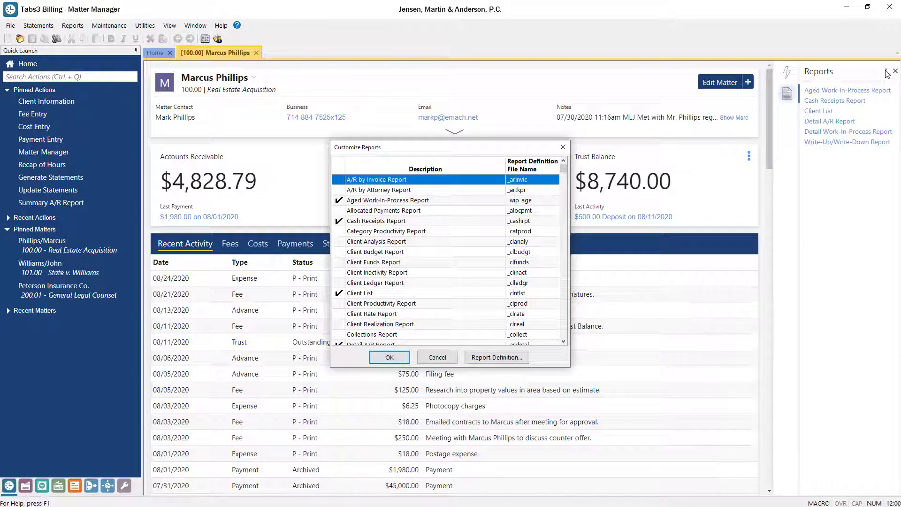
click(563, 147)
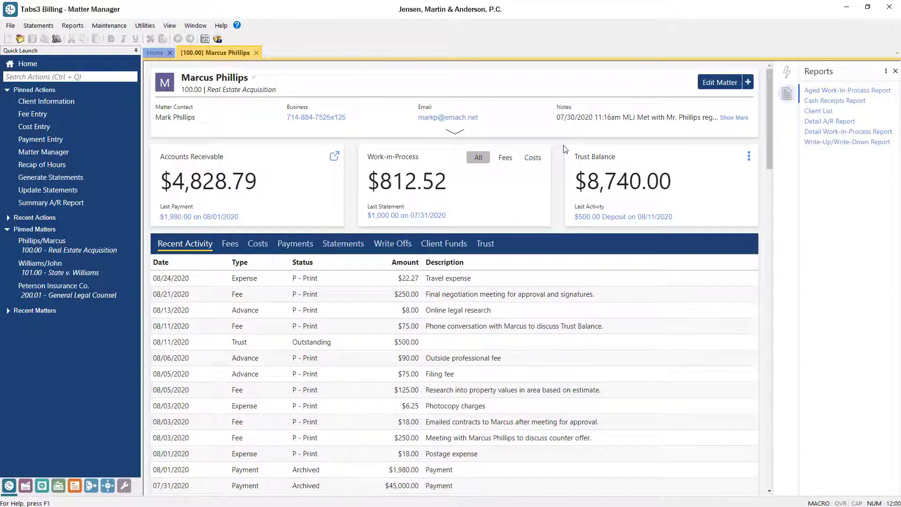
click(895, 72)
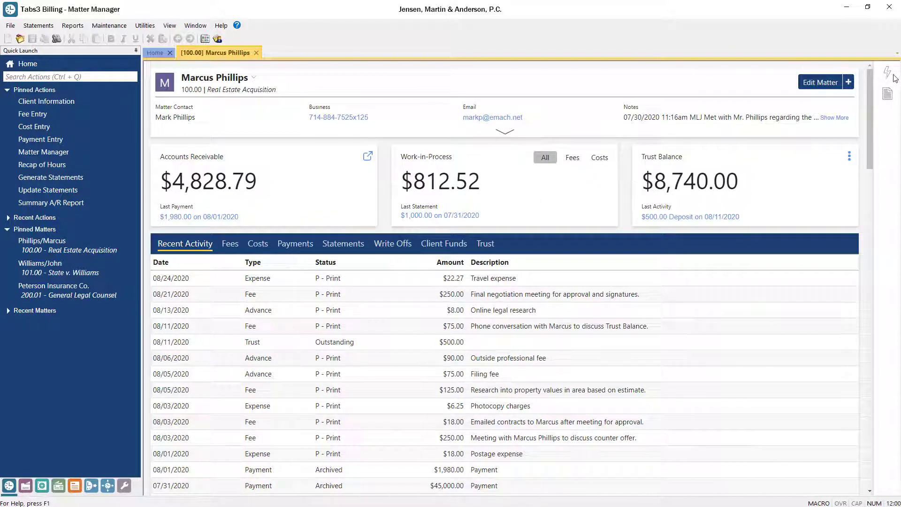
- Reopen Reports, filter to Fees, and review the 08/11/2020 phone conversation fee entry
click(887, 93)
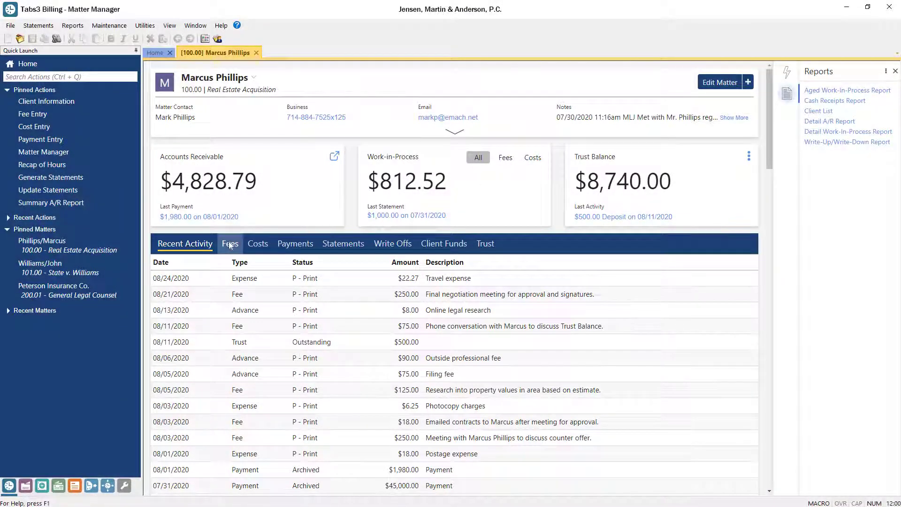
click(230, 244)
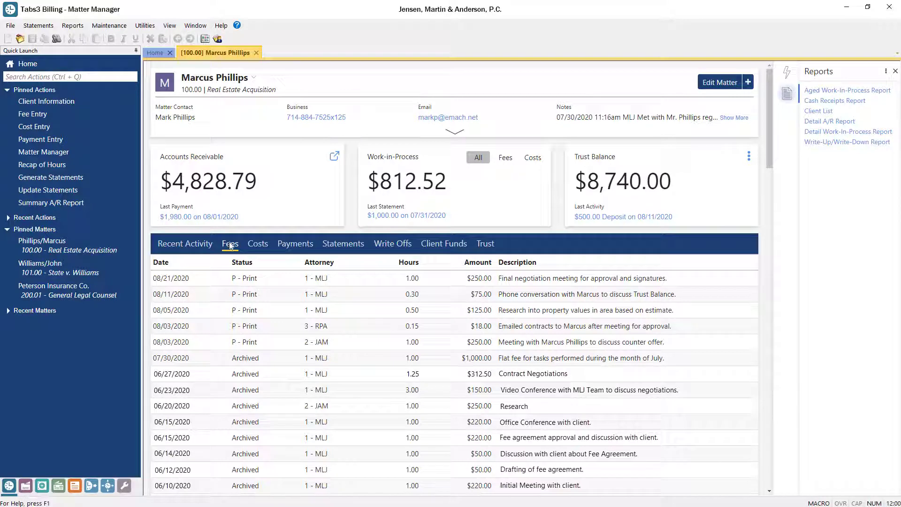
double_click(283, 292)
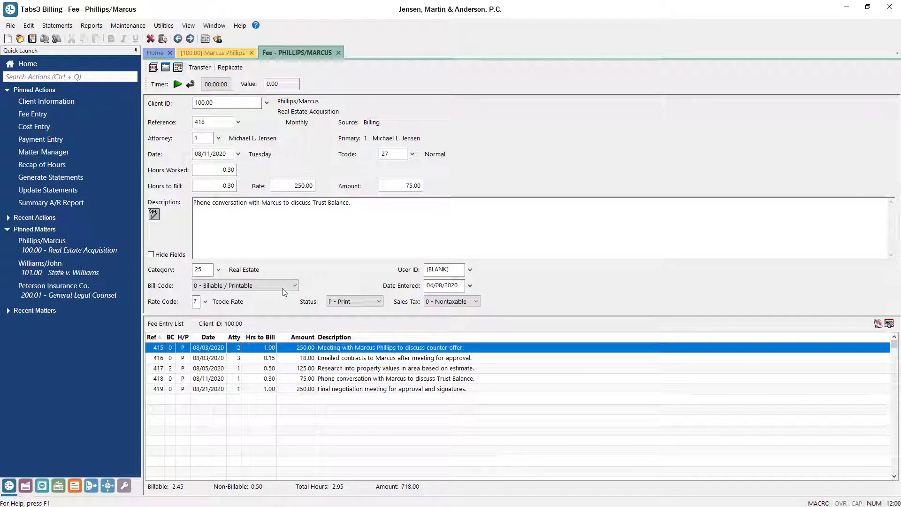
click(338, 53)
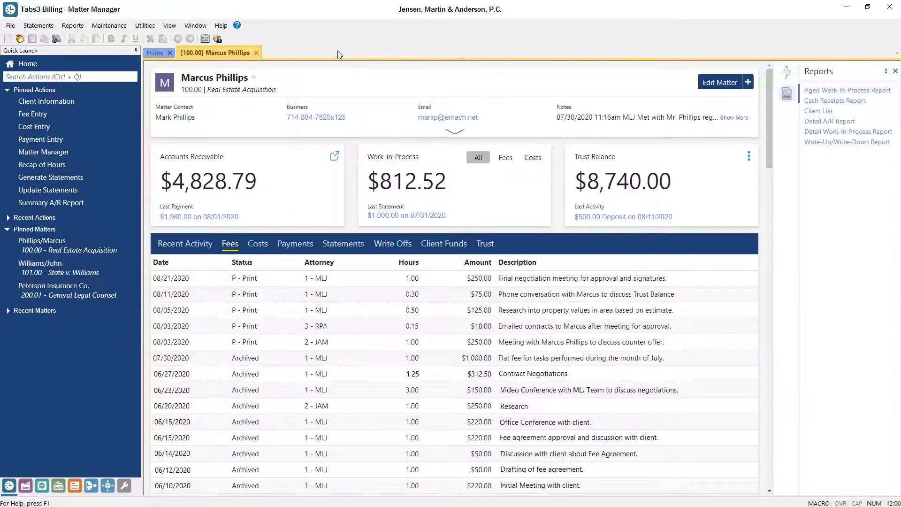
- Check Costs, including the 07/26/2020 Approval of Processor Fee in APS, then show Trust transactions
click(257, 243)
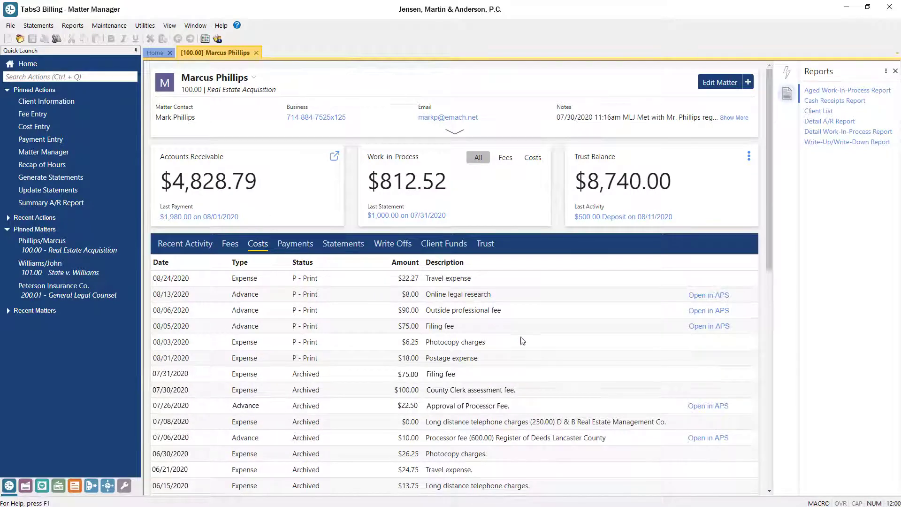
click(706, 406)
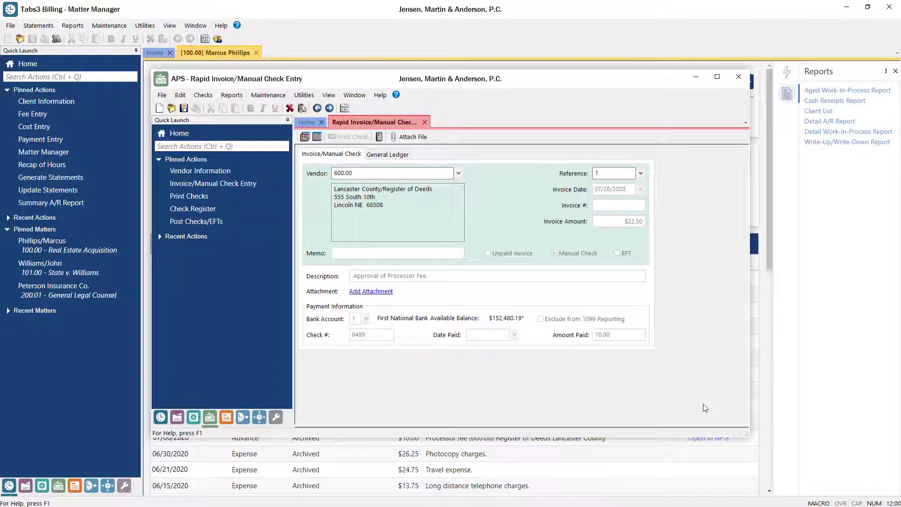
click(738, 78)
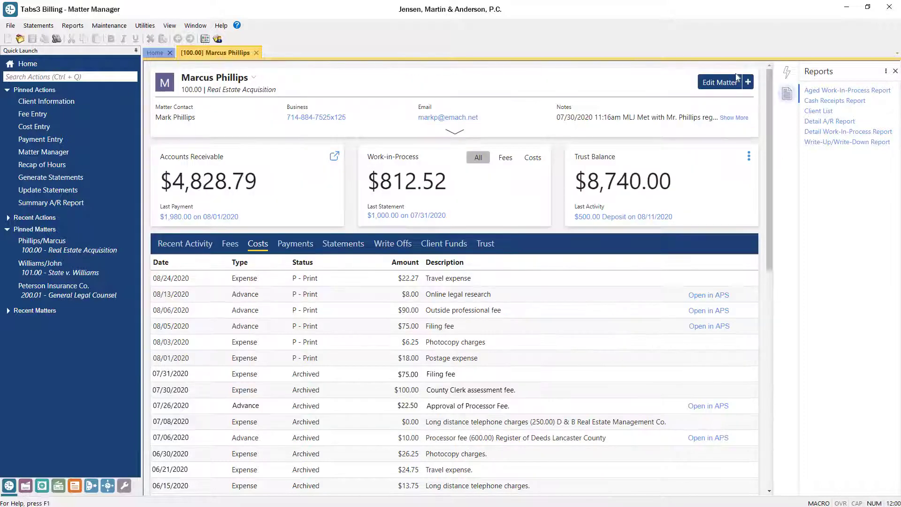
click(484, 244)
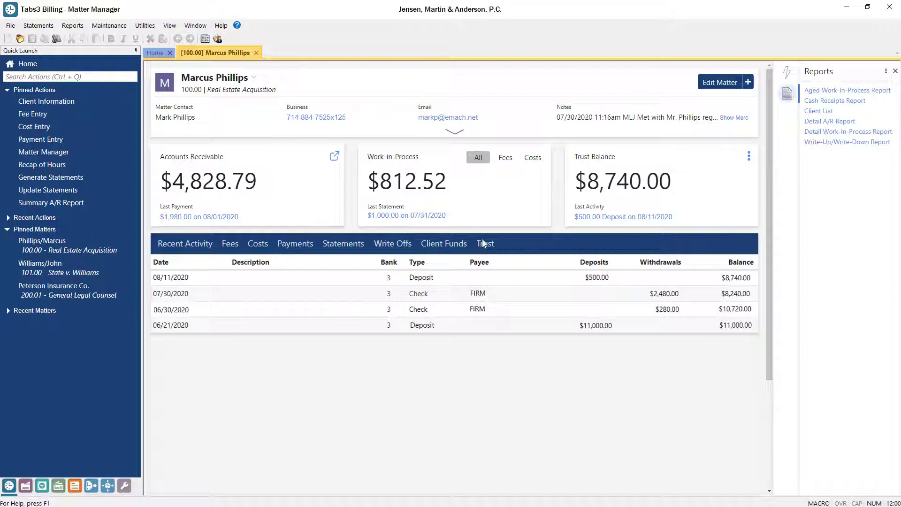
- Switch back to the Recent Activity list, headed by the 08/24/2020 $22.27 travel expense
click(182, 243)
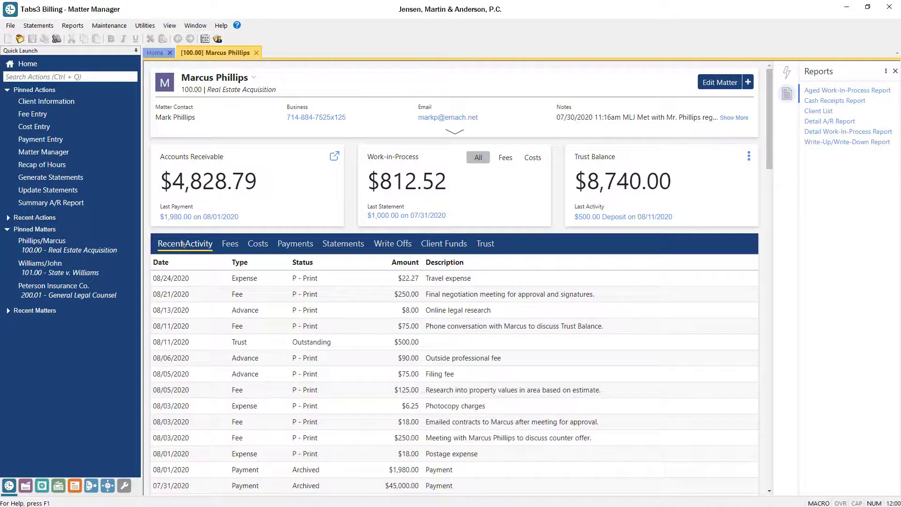